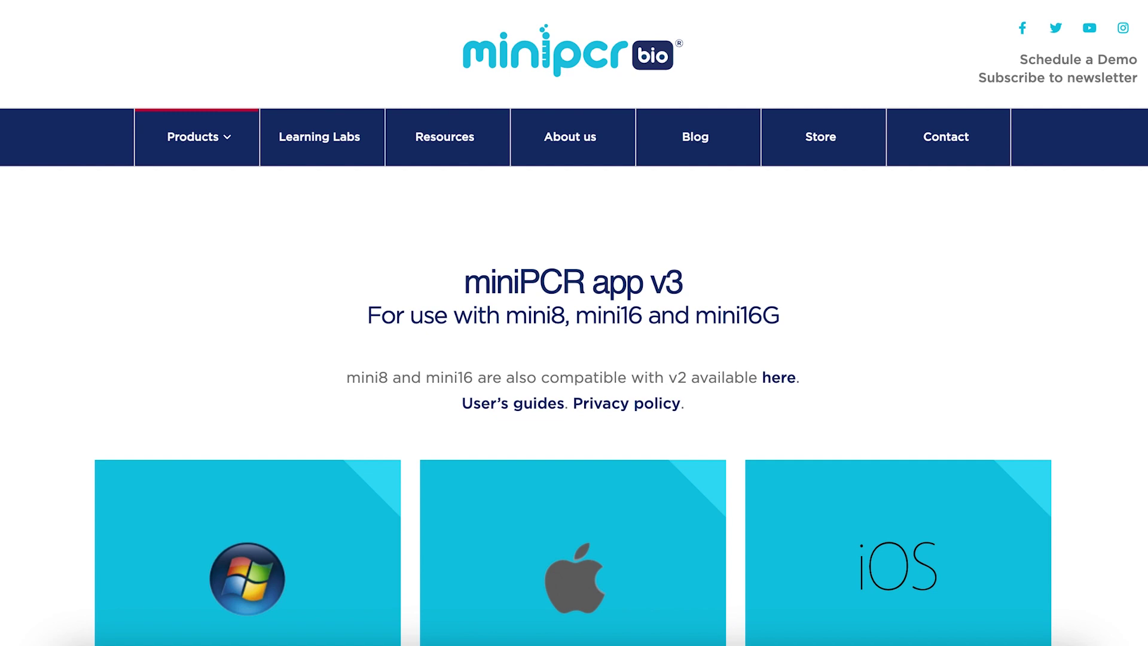
# Step: Scroll down to the Windows, Mac, iPad/iPhone, Android, Amazon Fire and Chromebook download tiles
pyautogui.scroll(-7, 573, 347)
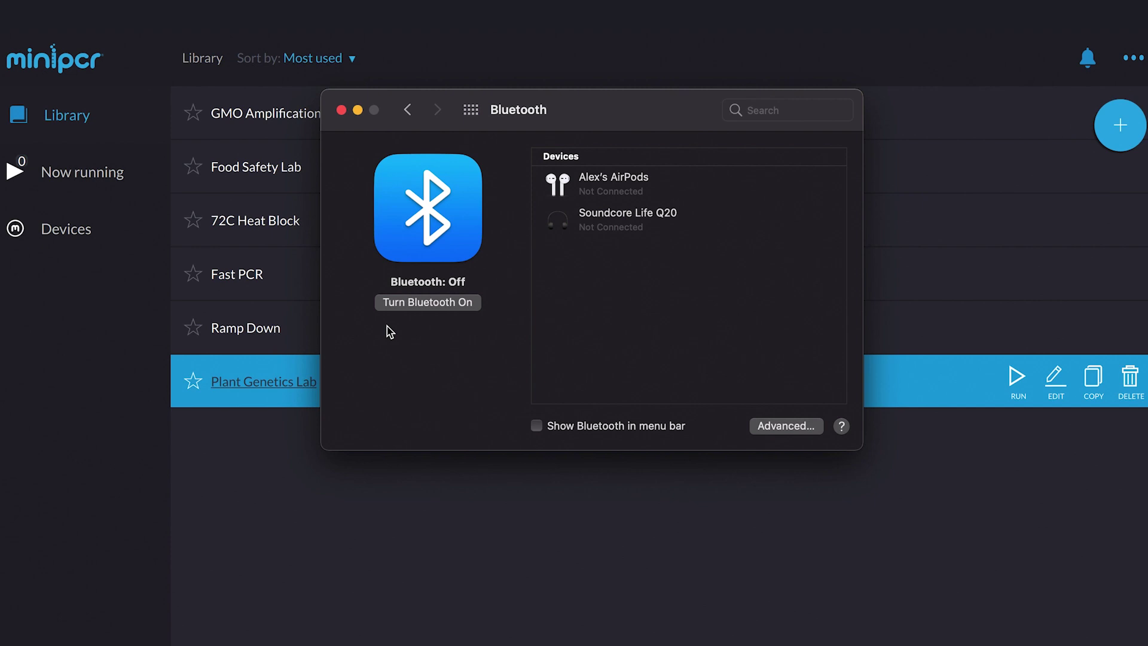
# Step: Turn Bluetooth on in the macOS Bluetooth preference pane
pyautogui.click(440, 306)
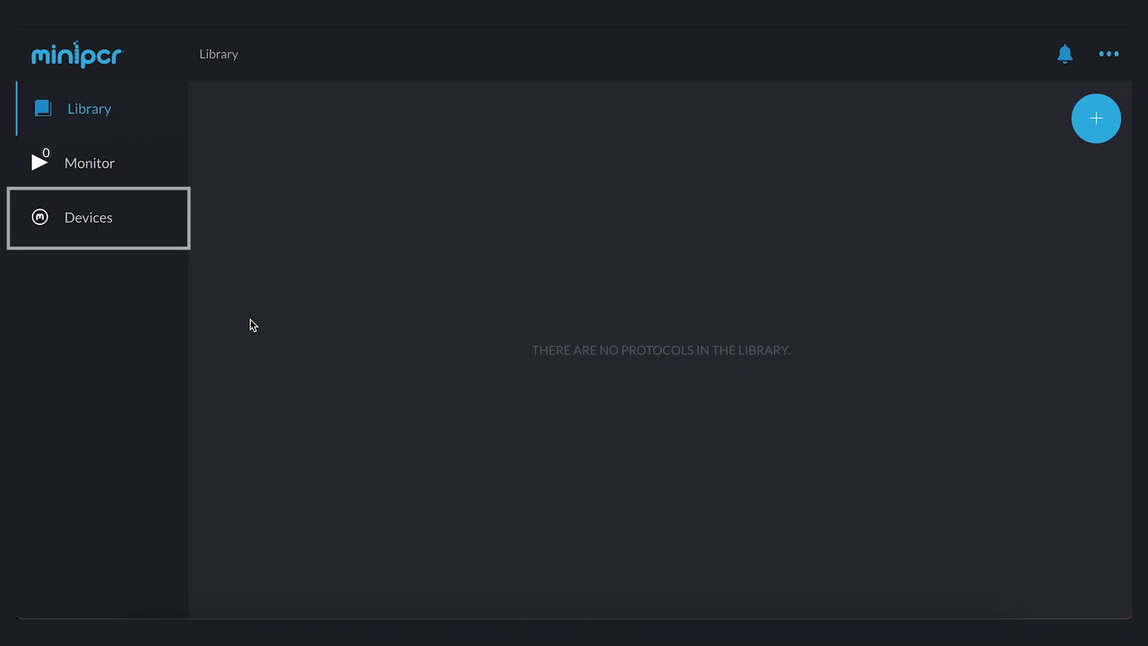
# Step: Connect the offline cycler mini8X-13001 from the Devices list
pyautogui.click(94, 218)
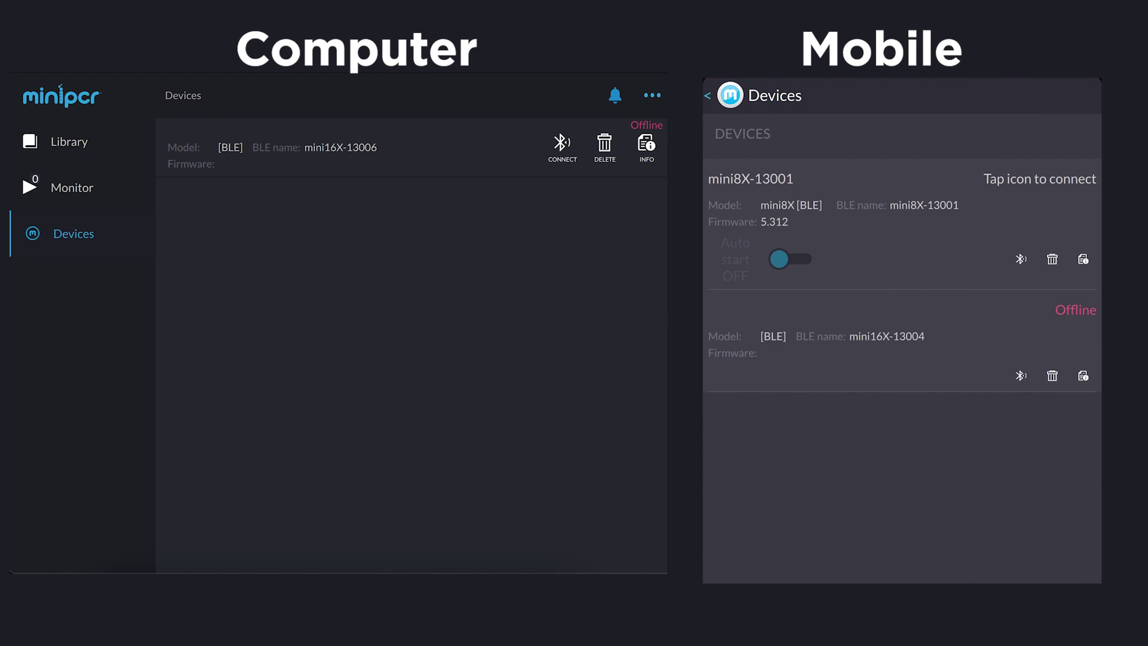
pyautogui.click(560, 150)
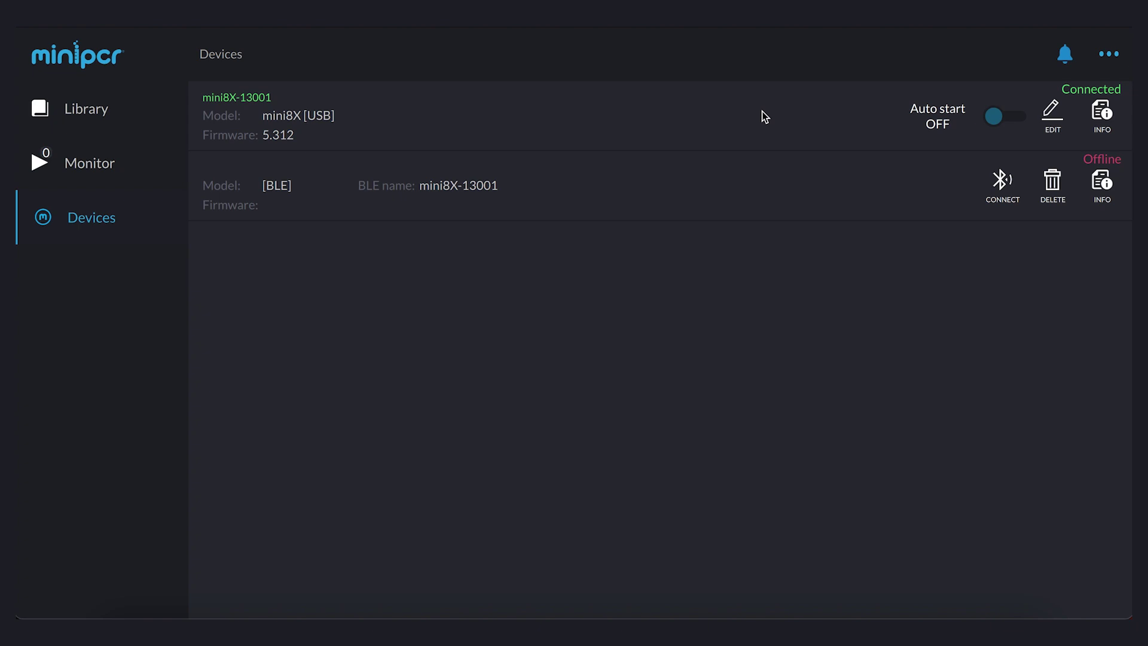
# Step: Shorten the USB cycler's name from mini8X-13001 to mini8X
pyautogui.click(1052, 111)
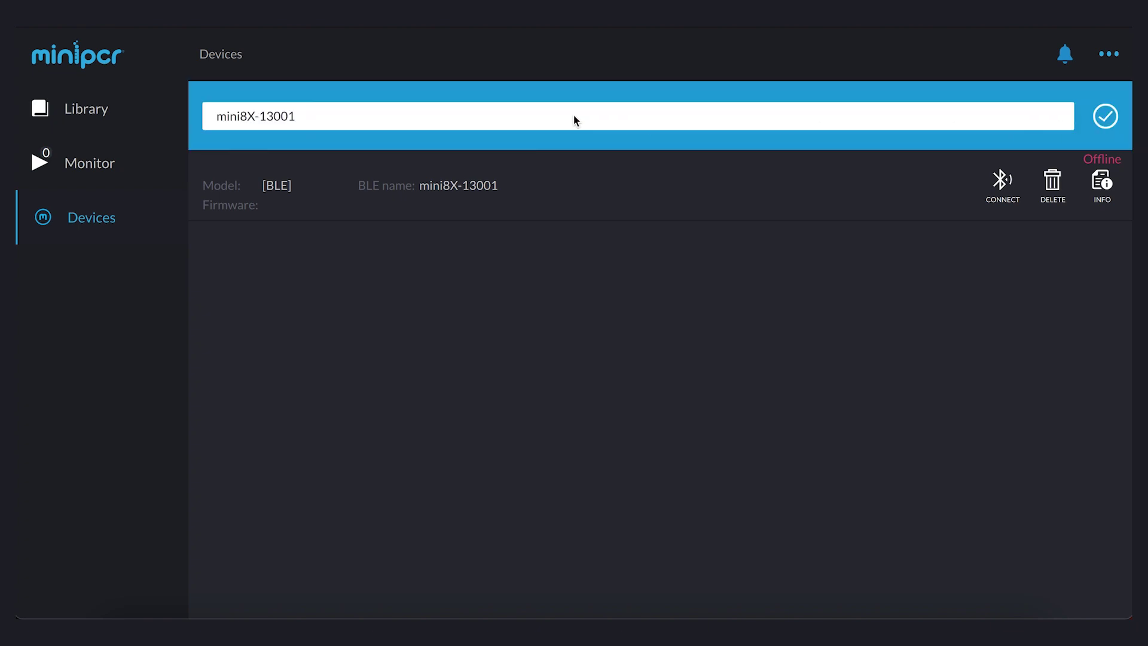
pyautogui.press('BackSpace')
pyautogui.press('BackSpace')
pyautogui.press('BackSpace')
pyautogui.press('BackSpace')
pyautogui.press('BackSpace')
pyautogui.press('BackSpace')
pyautogui.press('Return')
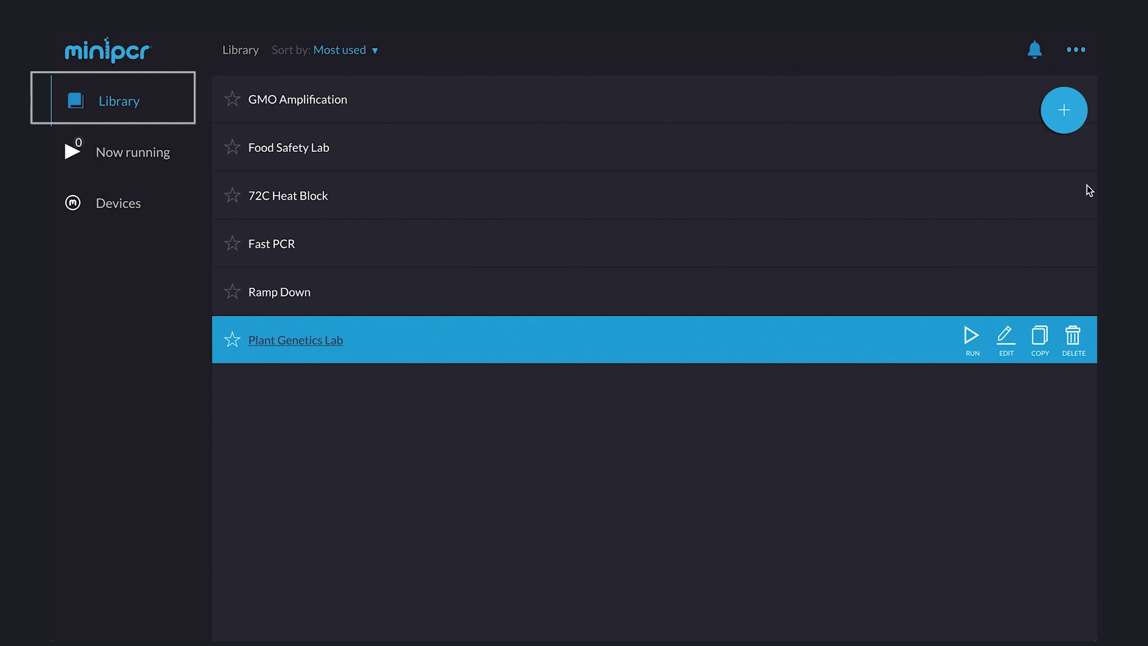
# Step: Start a new protocol in the Library to list the PCR, Heat Block, Linear Ramp and Flex types
pyautogui.click(1065, 108)
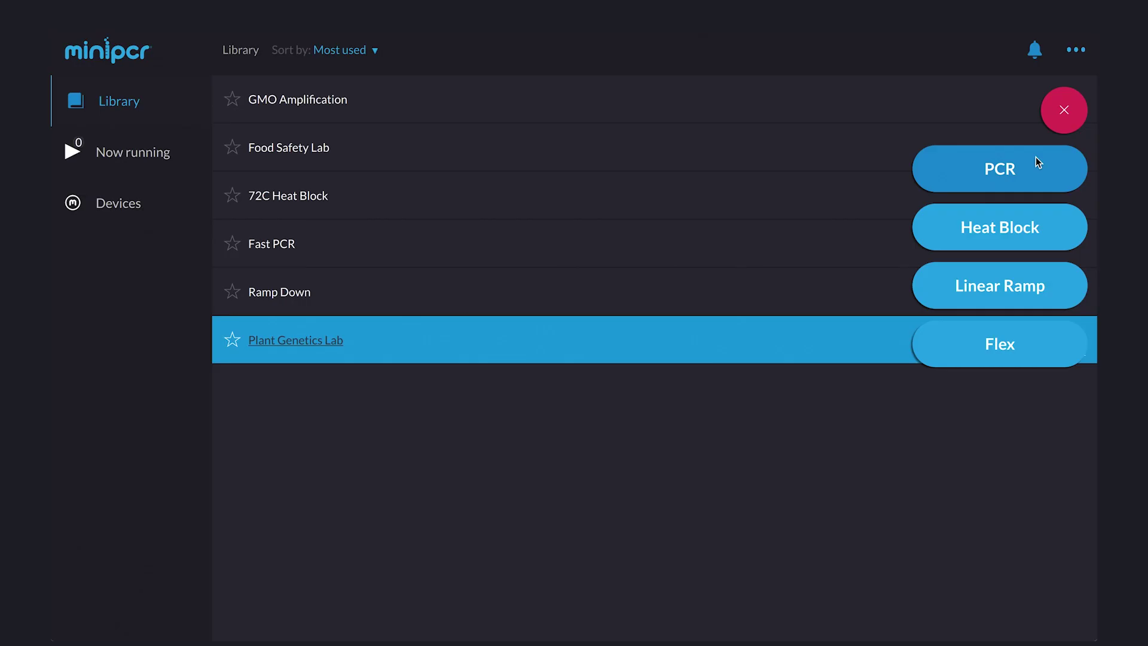
# Step: Create PCR protocol 'Demo PCR' with annealing 55 °C, extension 20 s and 25 cycles
pyautogui.click(1033, 162)
pyautogui.write('D')
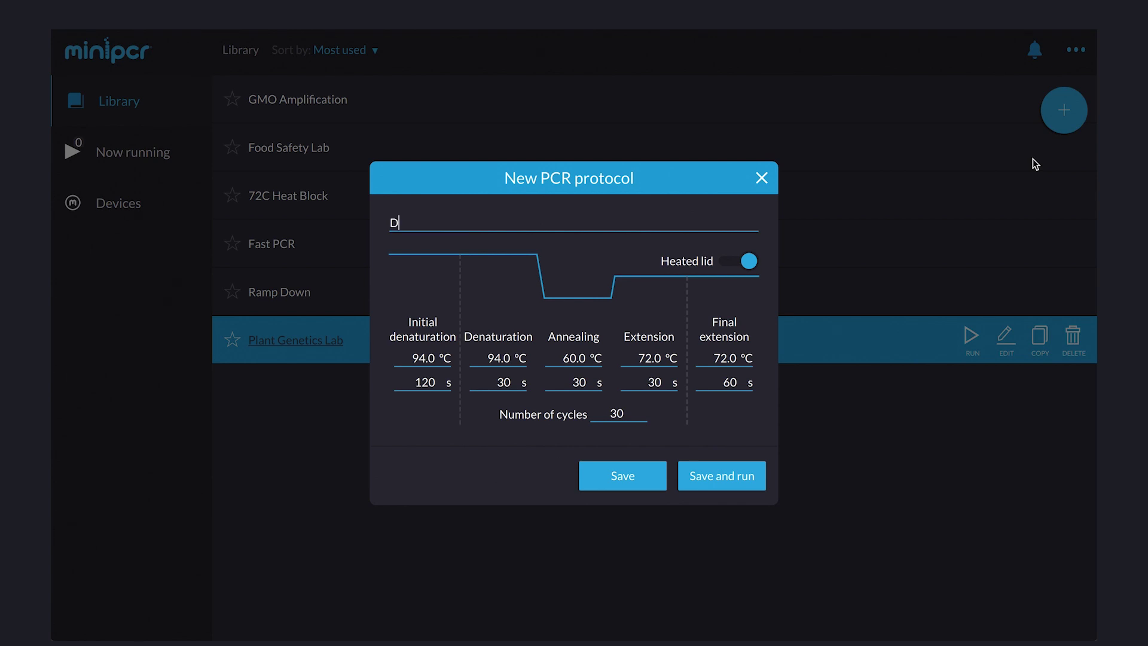
pyautogui.write('emo PCR')
pyautogui.moveTo(563, 358); pyautogui.dragTo(575, 358)
pyautogui.write('55')
pyautogui.moveTo(648, 385); pyautogui.dragTo(662, 385)
pyautogui.write('20')
pyautogui.moveTo(609, 414); pyautogui.dragTo(638, 416)
pyautogui.write('25')
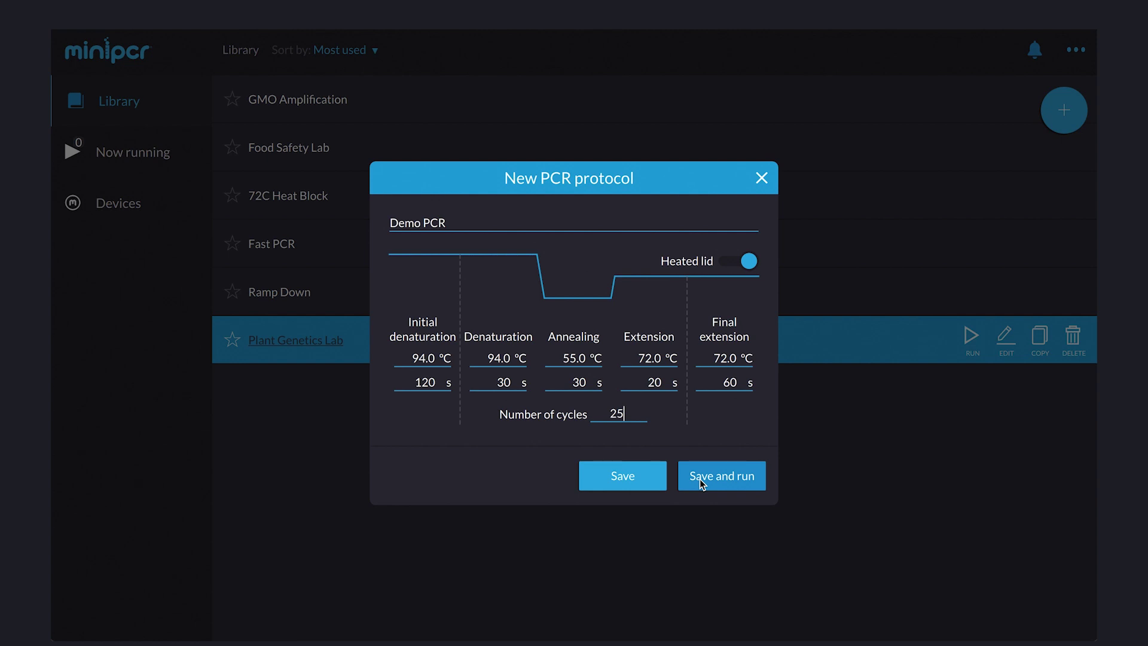
# Step: Save Demo PCR, change its denaturation time to 25 s, save again and duplicate it
pyautogui.click(637, 482)
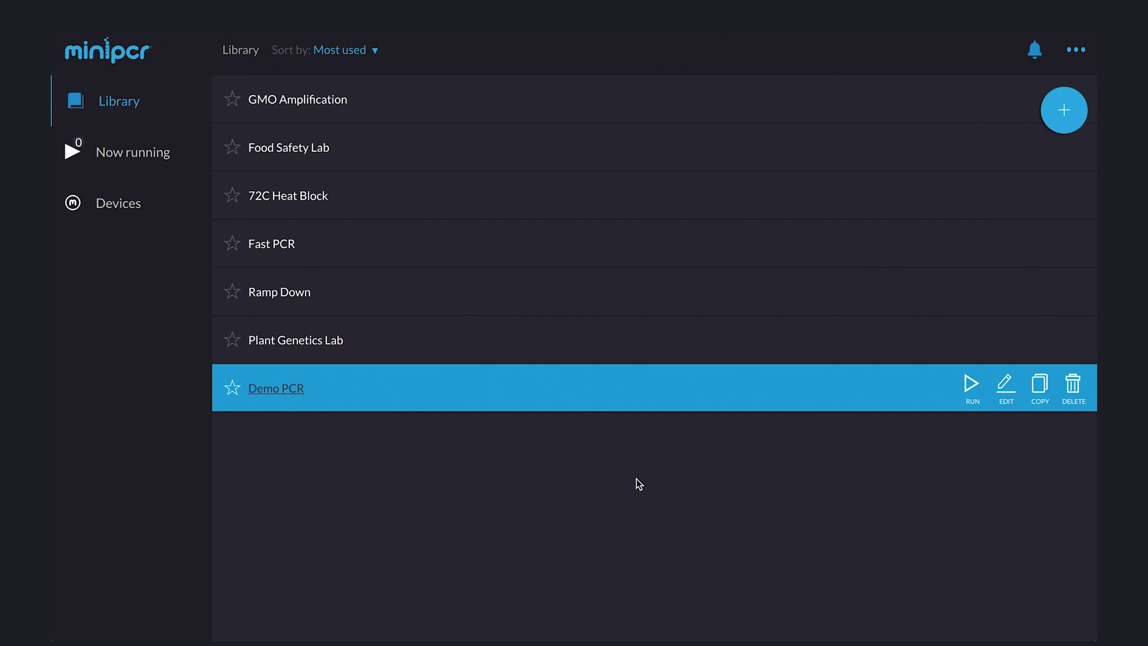
pyautogui.click(1005, 387)
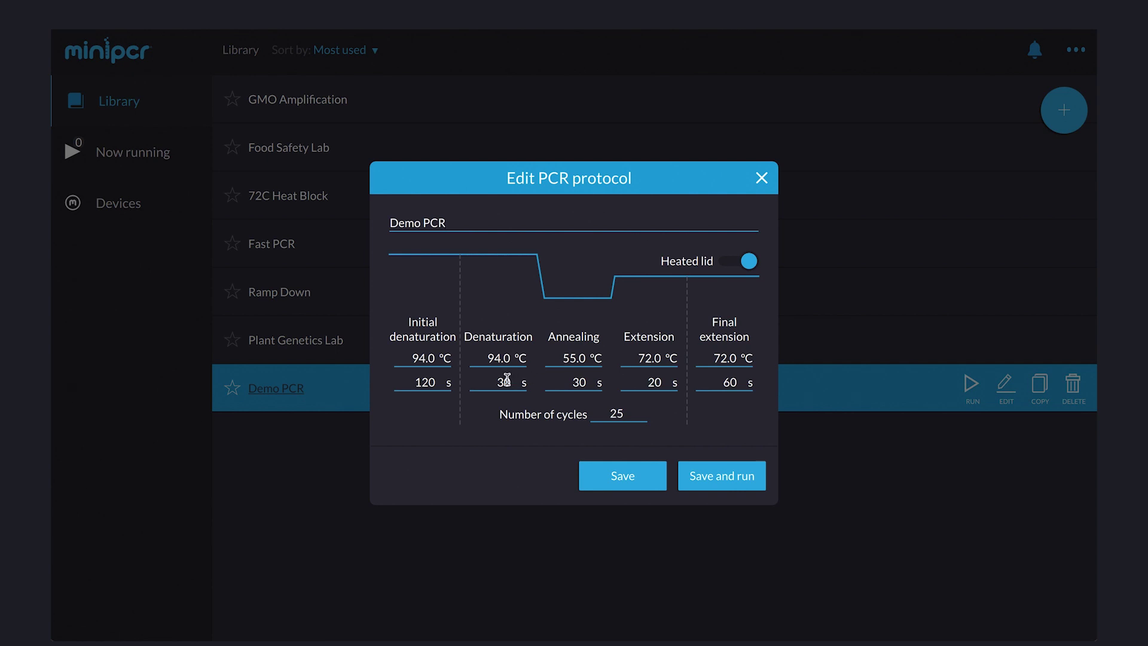
pyautogui.write('25')
pyautogui.click(616, 473)
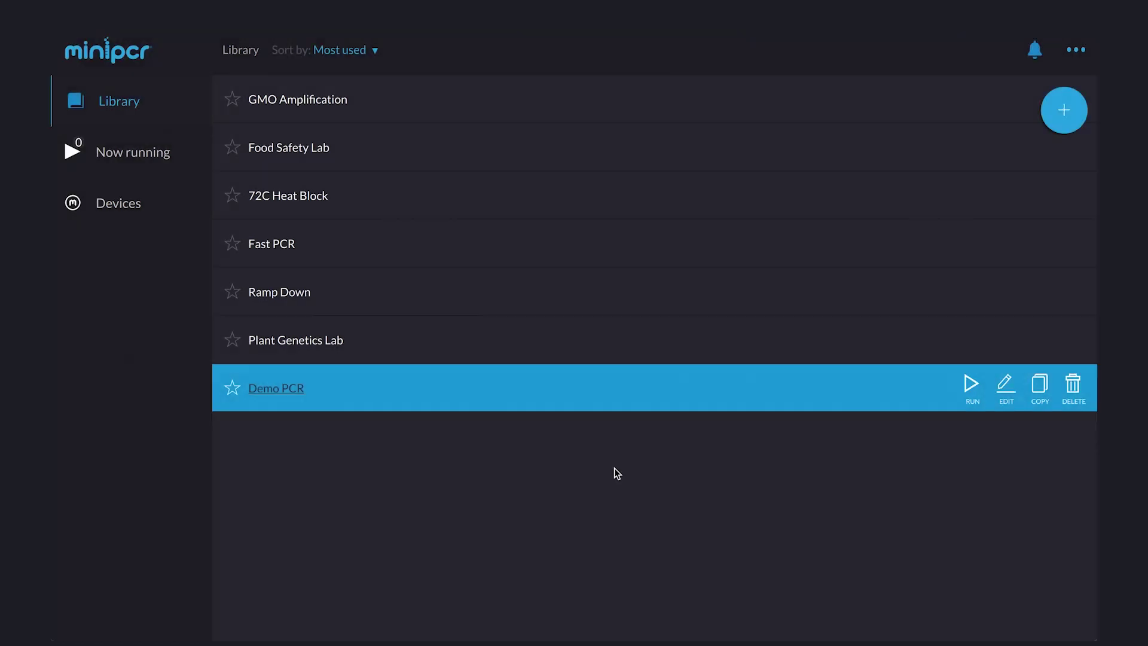
pyautogui.click(1041, 391)
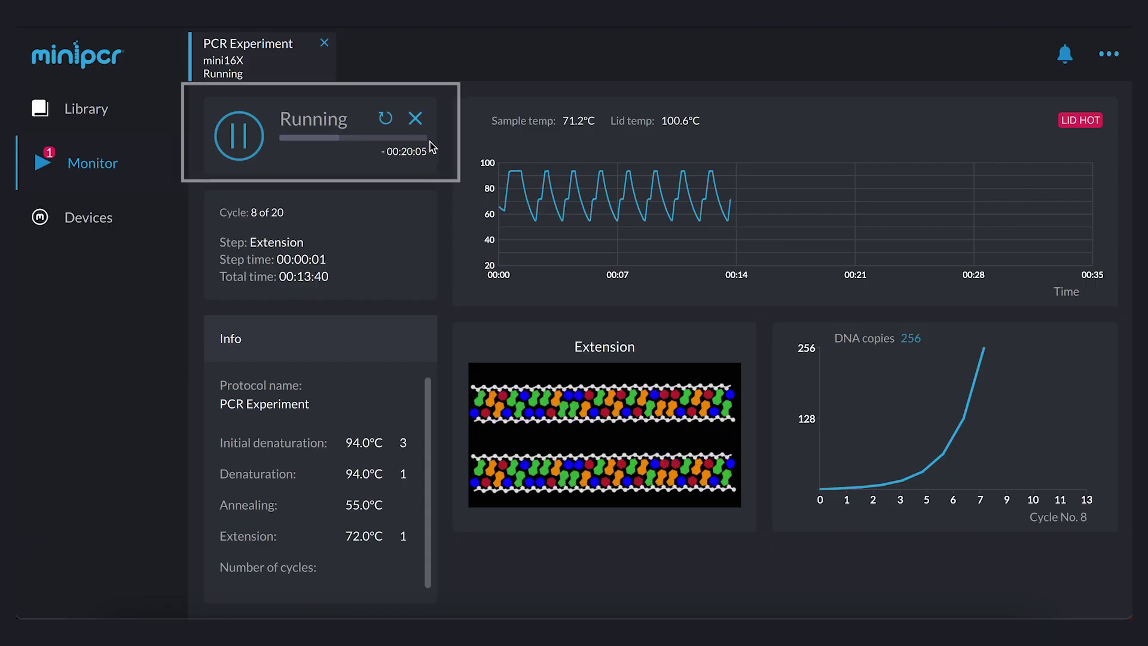
# Step: Pause the running PCR Experiment on the Monitor page
pyautogui.click(241, 138)
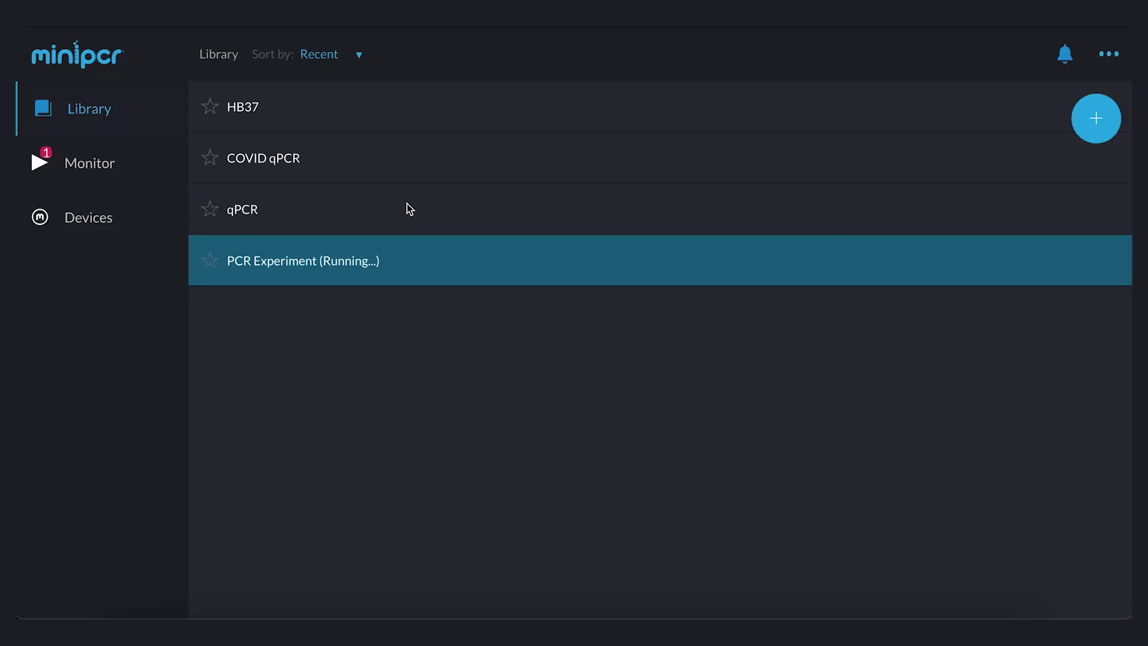
# Step: Upload the COVID qPCR protocol from the Library to both mini8X and mini16X
pyautogui.click(386, 211)
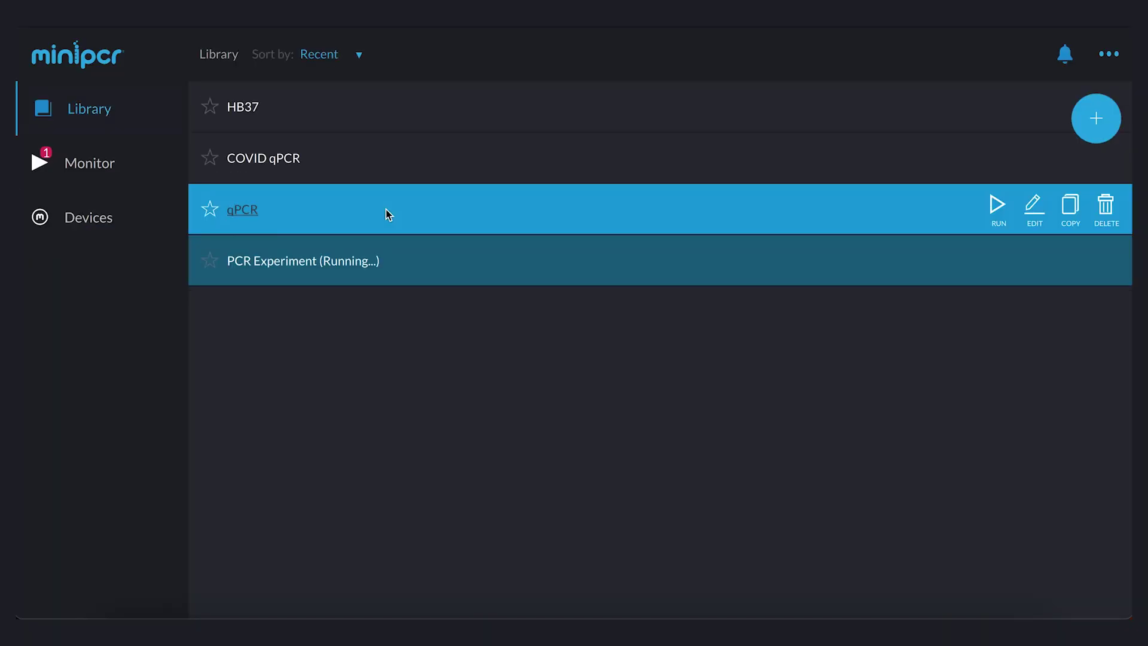
pyautogui.click(429, 165)
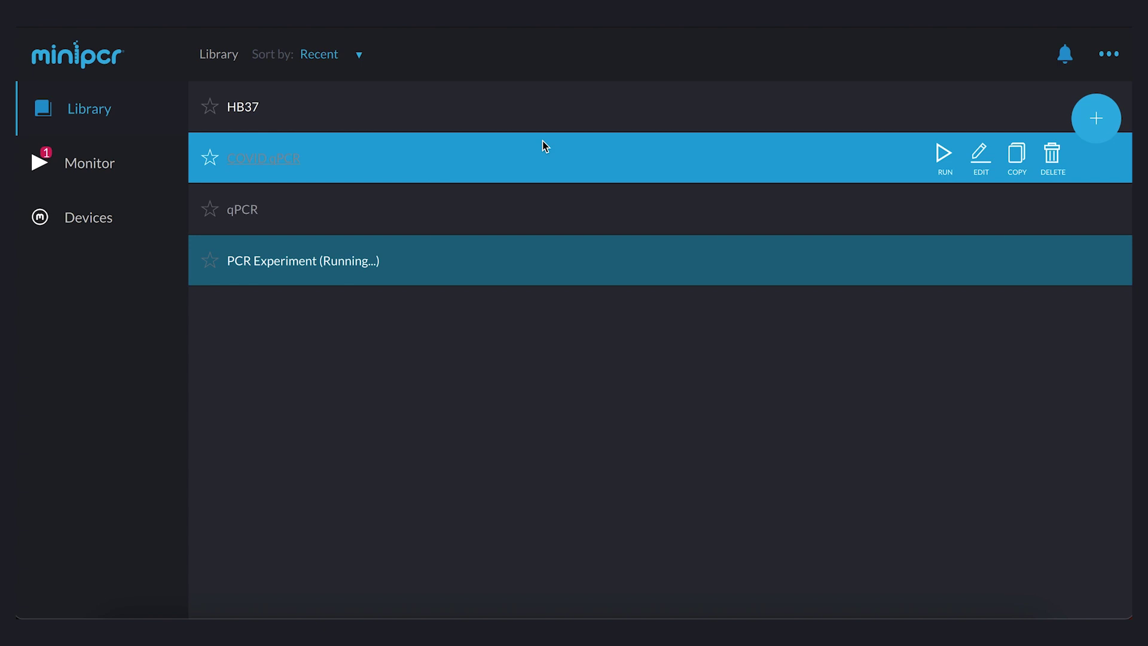
pyautogui.click(949, 153)
pyautogui.click(700, 278)
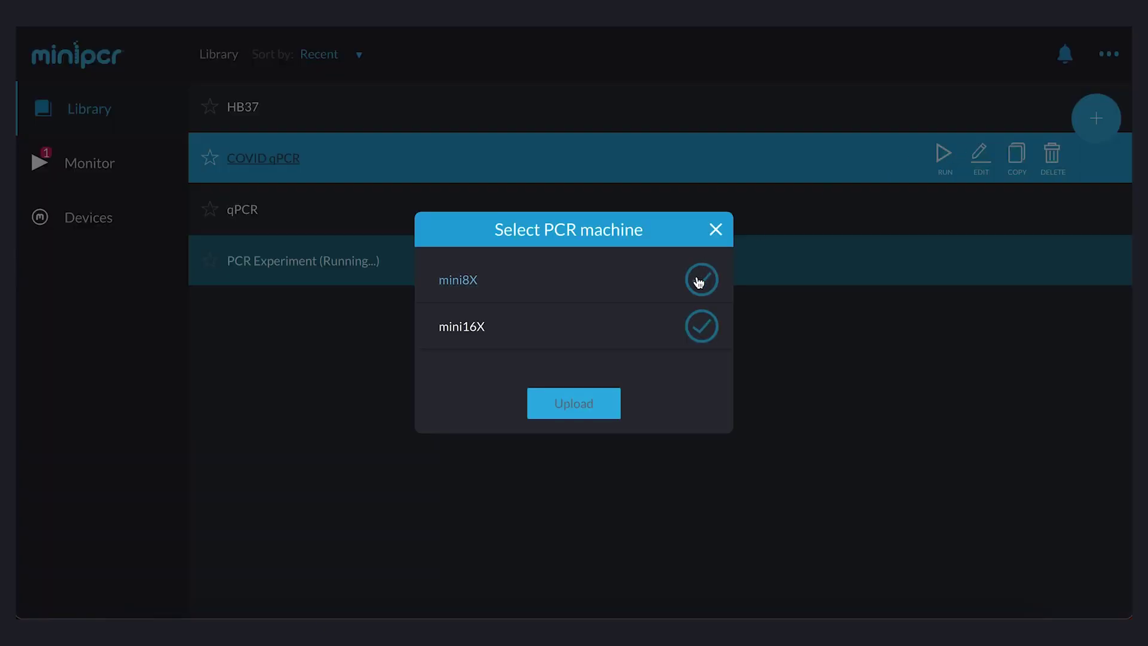
pyautogui.click(703, 326)
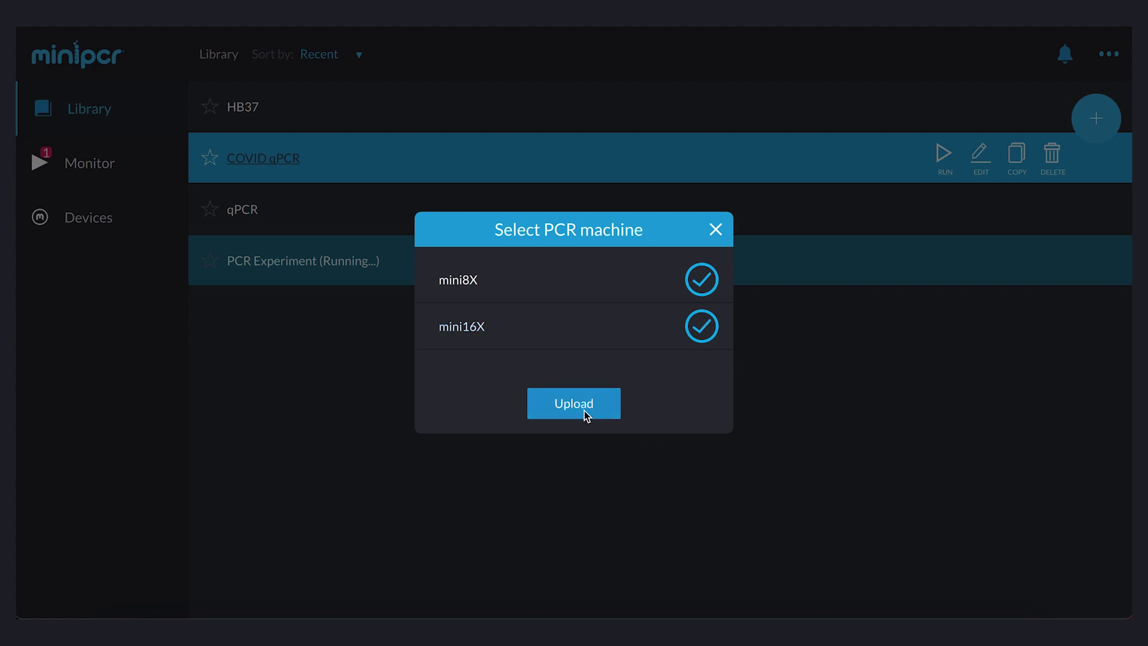
pyautogui.click(576, 404)
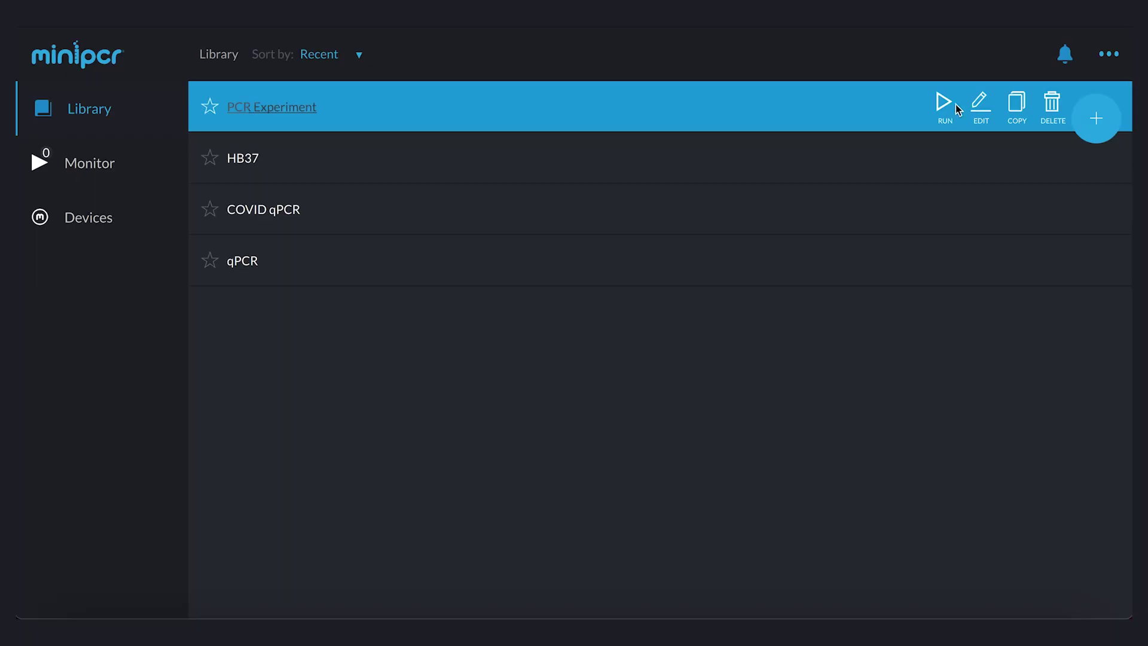
# Step: Upload and run PCR Experiment on the mini16X
pyautogui.click(944, 106)
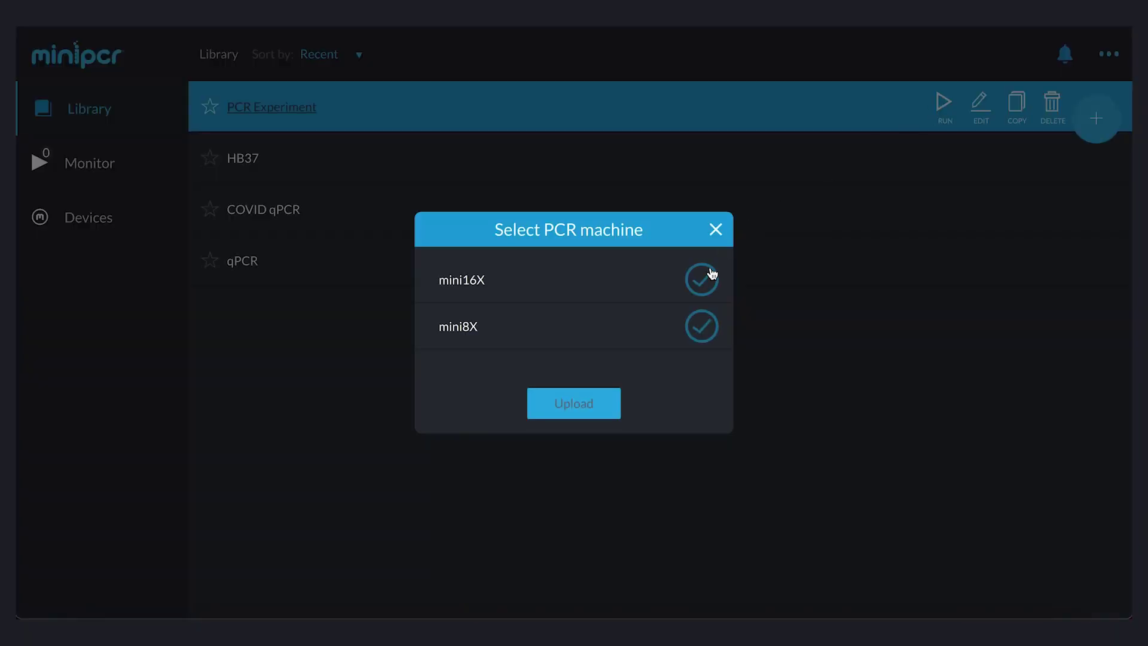
pyautogui.click(702, 286)
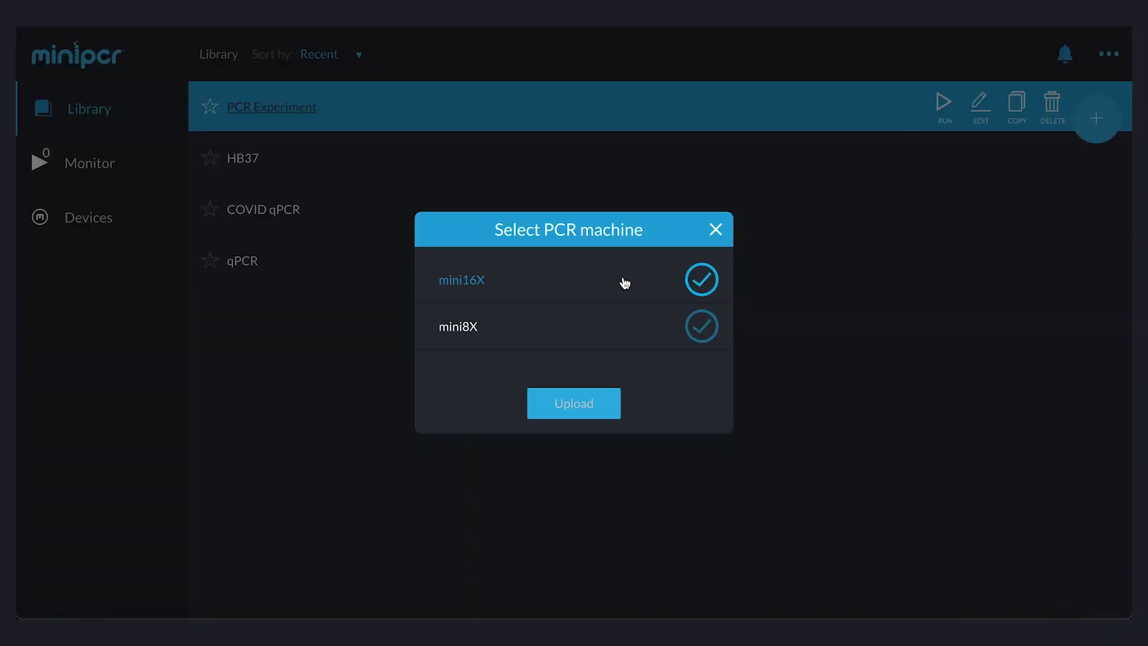
pyautogui.click(566, 406)
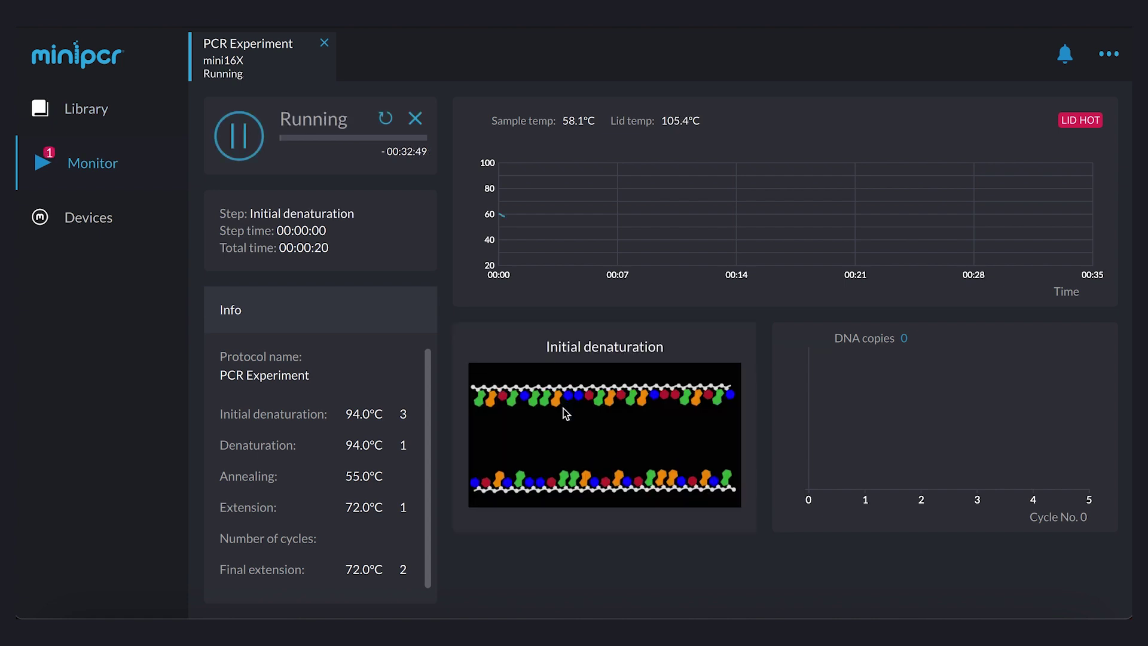
# Step: Upload COVID qPCR to the mini8X and view its run tab
pyautogui.click(78, 122)
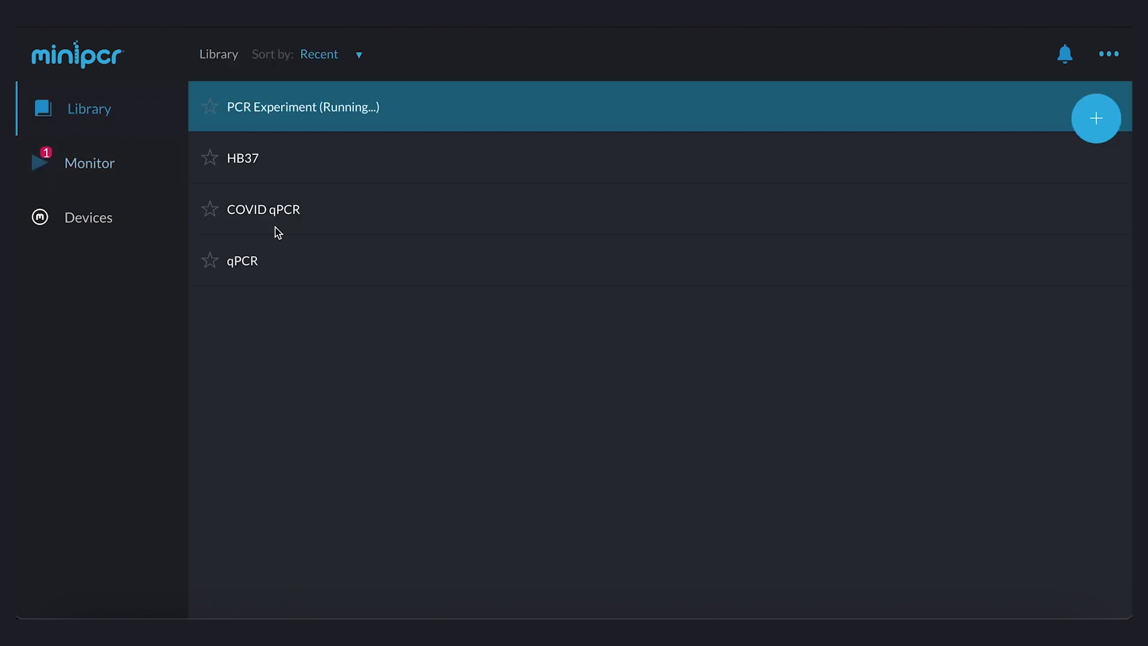
pyautogui.click(329, 223)
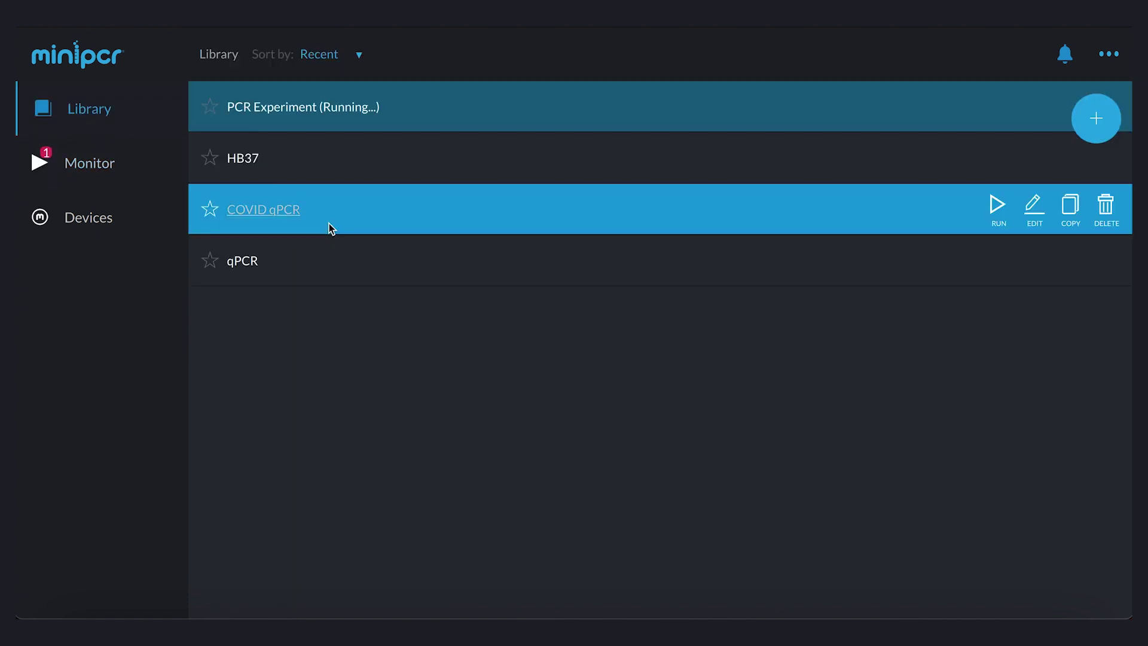
pyautogui.click(996, 207)
pyautogui.click(712, 330)
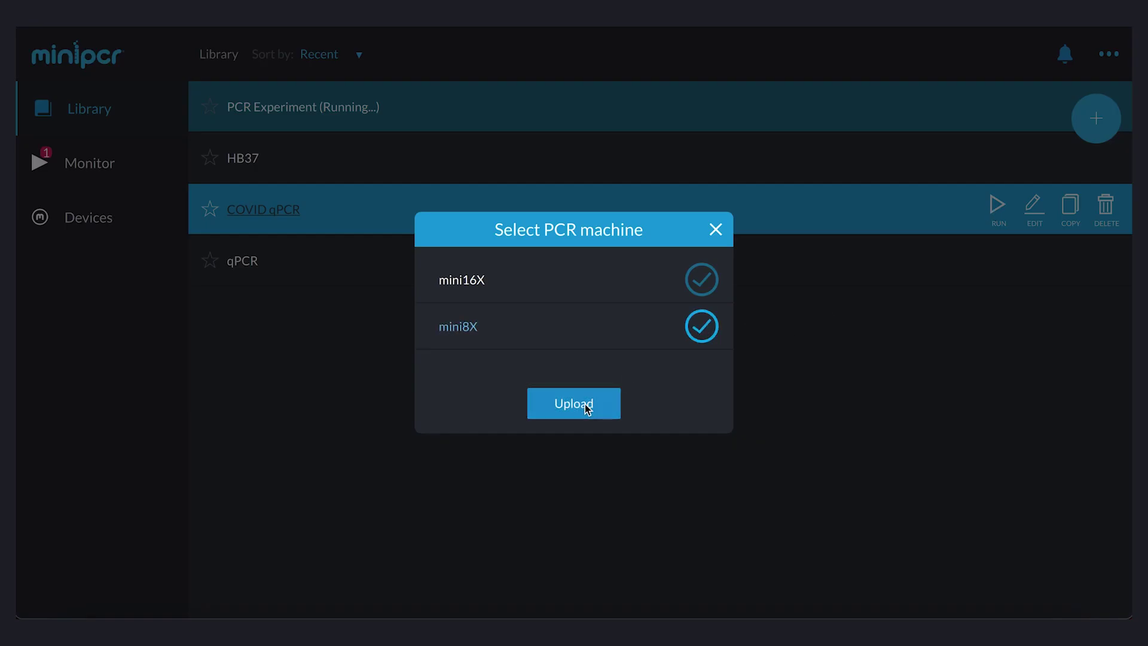
pyautogui.click(579, 404)
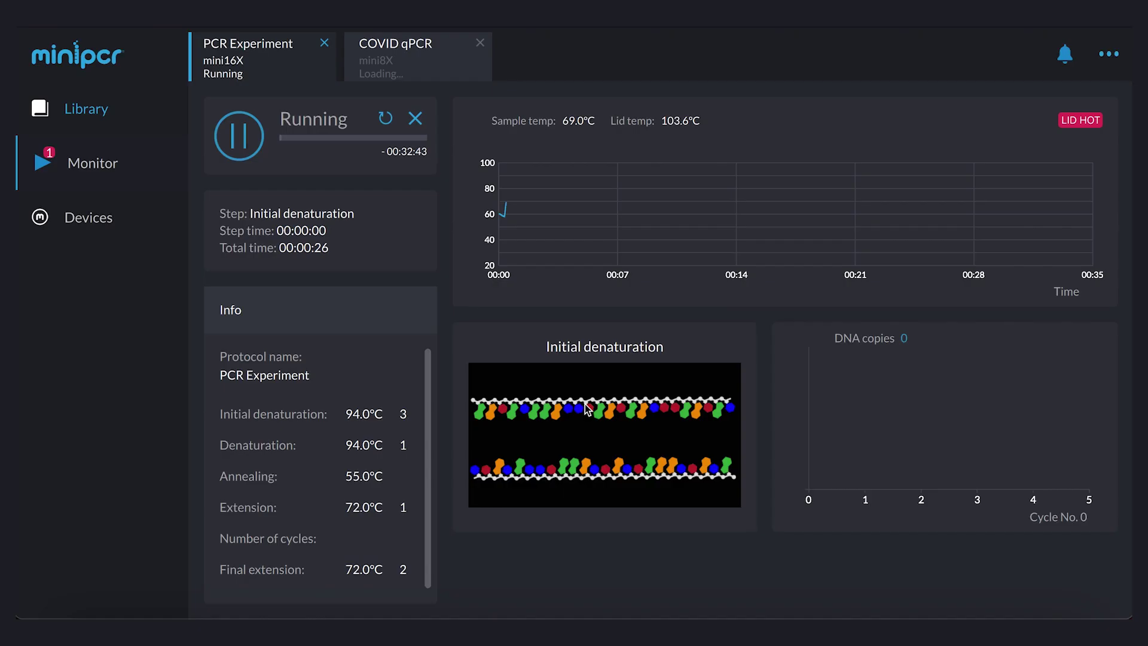
pyautogui.click(404, 39)
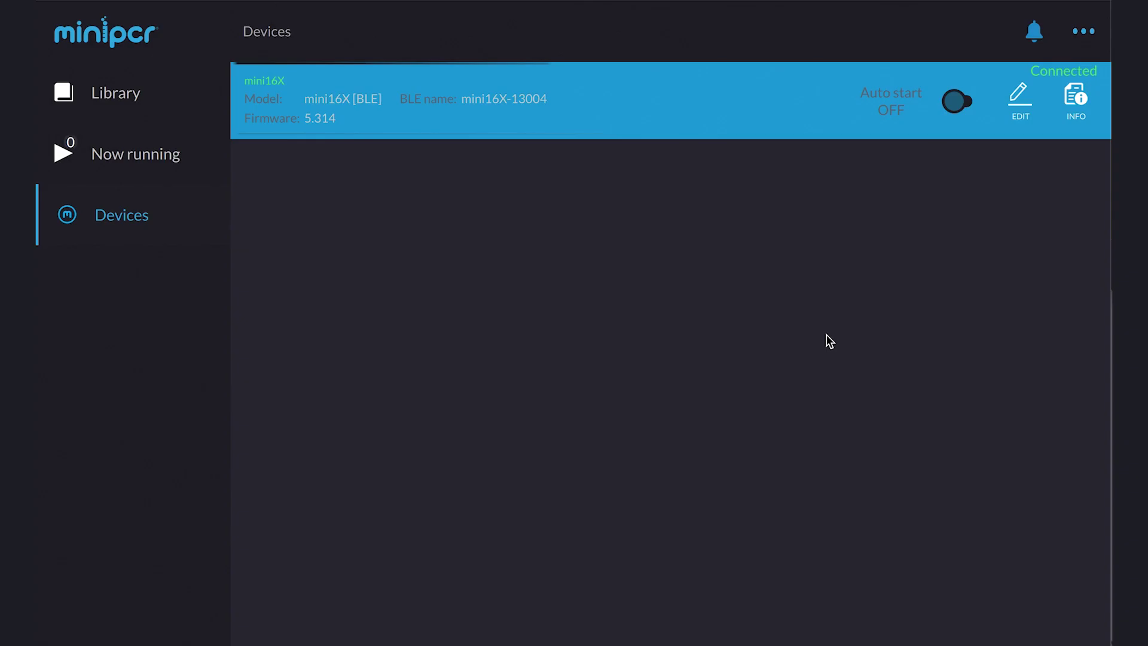
# Step: Switch the Auto start toggle on for the mini16X cycler in Devices
pyautogui.click(955, 103)
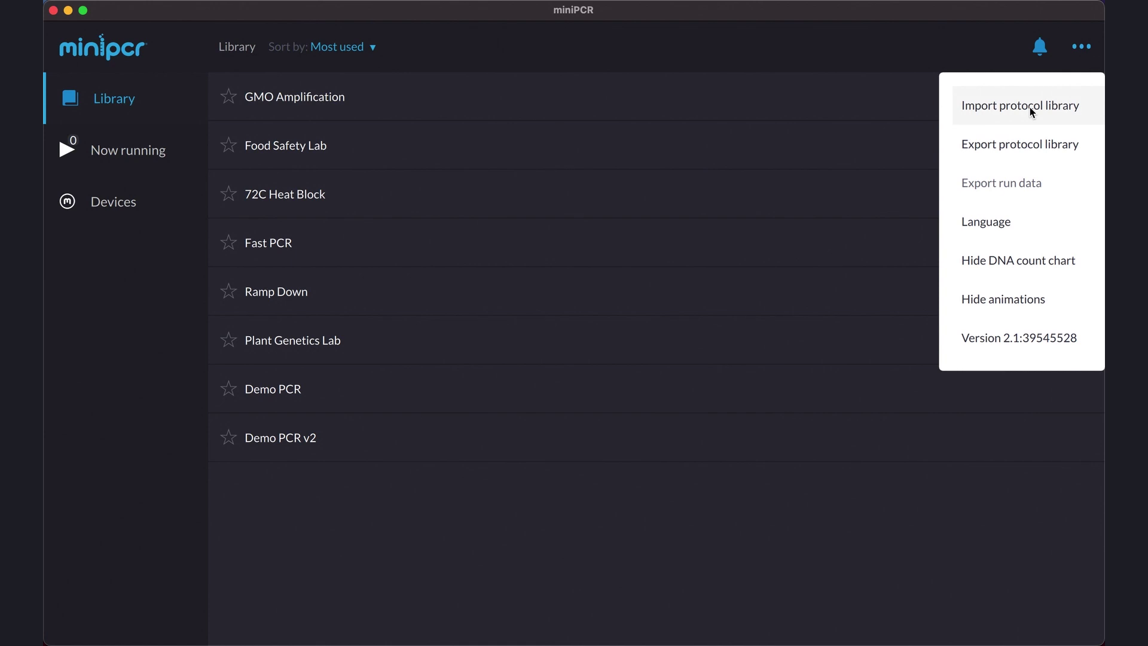
# Step: Start Import protocol library from the three-dot menu, then cancel the file dialog without importing
pyautogui.click(1030, 106)
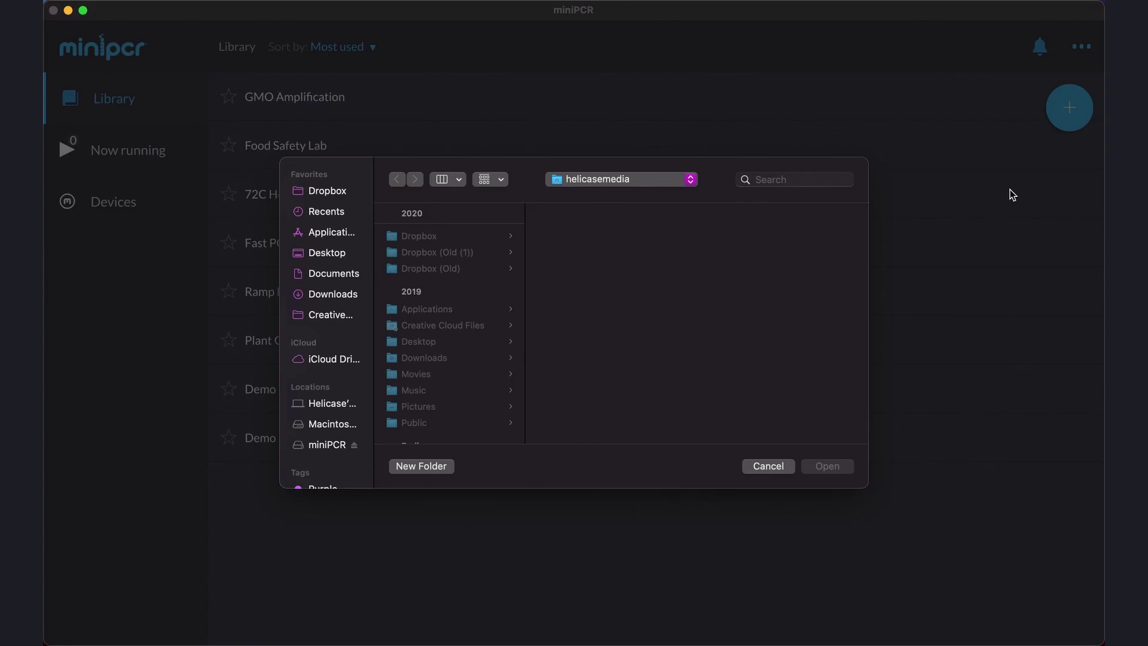
pyautogui.click(771, 466)
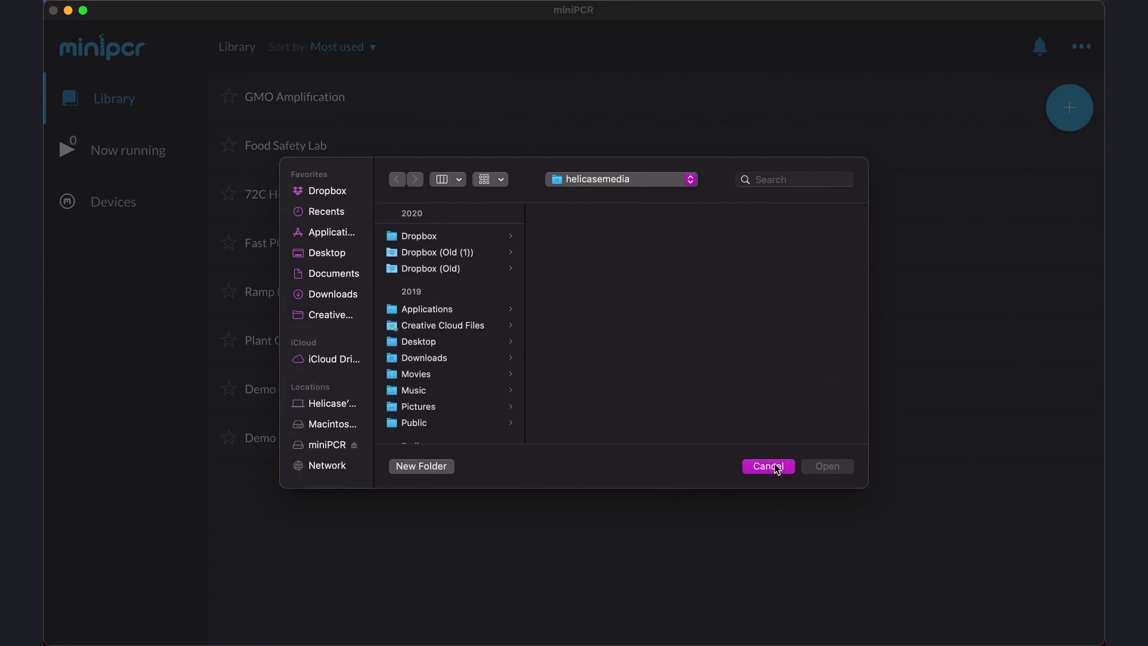
pyautogui.click(1082, 48)
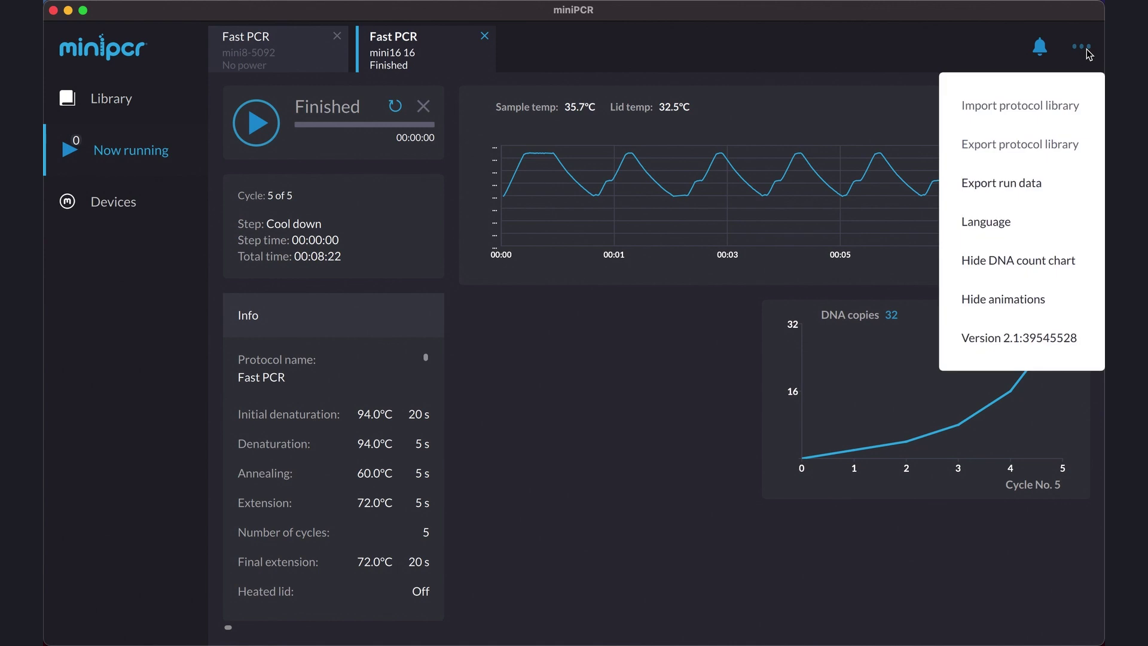
# Step: Cancel an Export run data save, close Language settings unchanged, and reopen the three-dot menu
pyautogui.click(1019, 186)
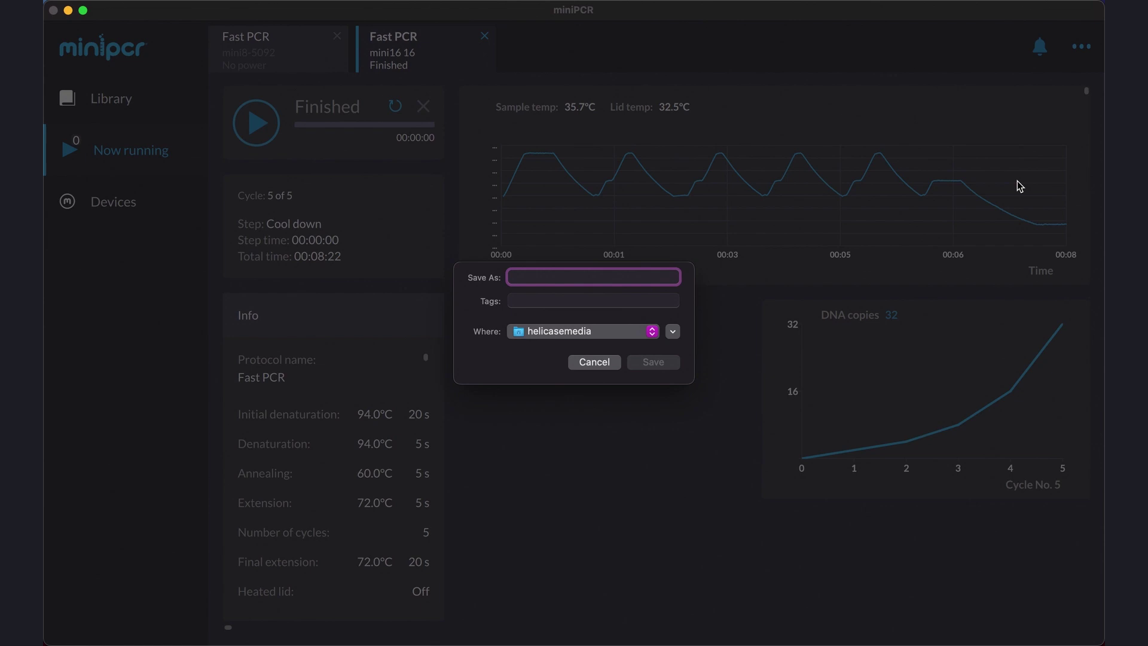
pyautogui.click(594, 362)
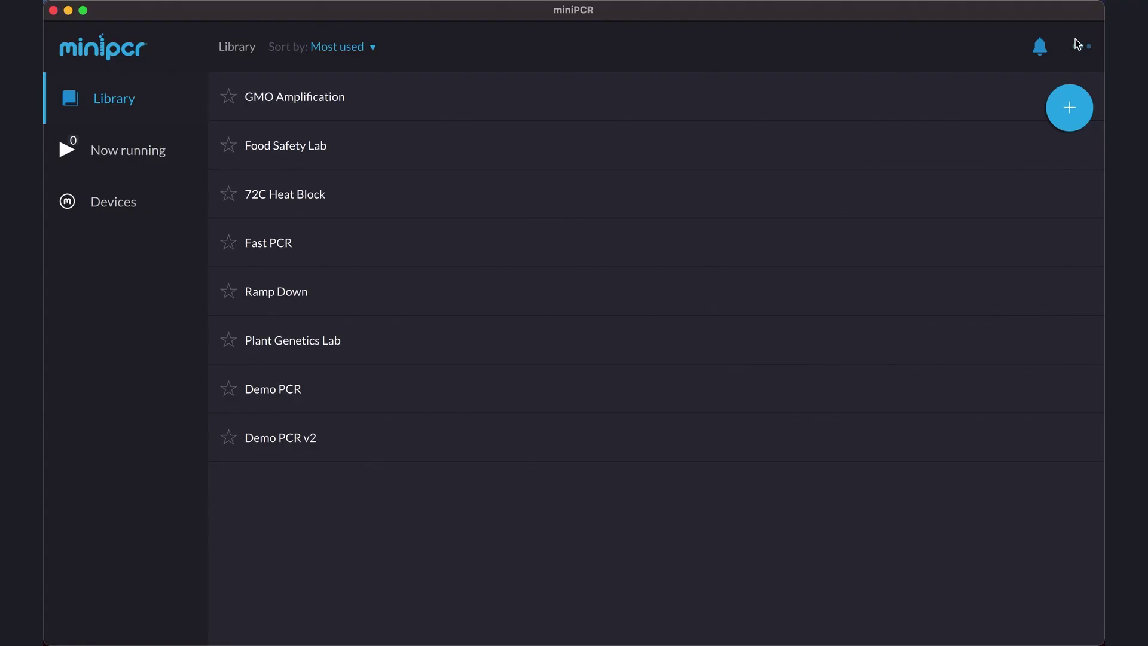
pyautogui.click(1075, 42)
pyautogui.click(984, 224)
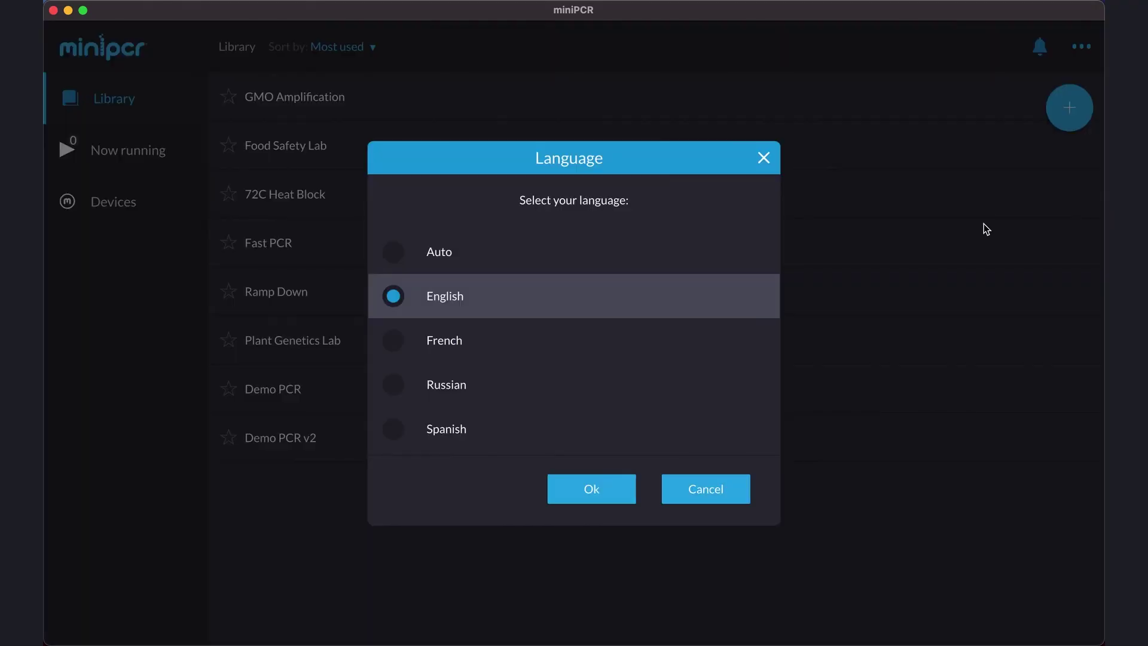
pyautogui.click(763, 158)
pyautogui.click(1079, 46)
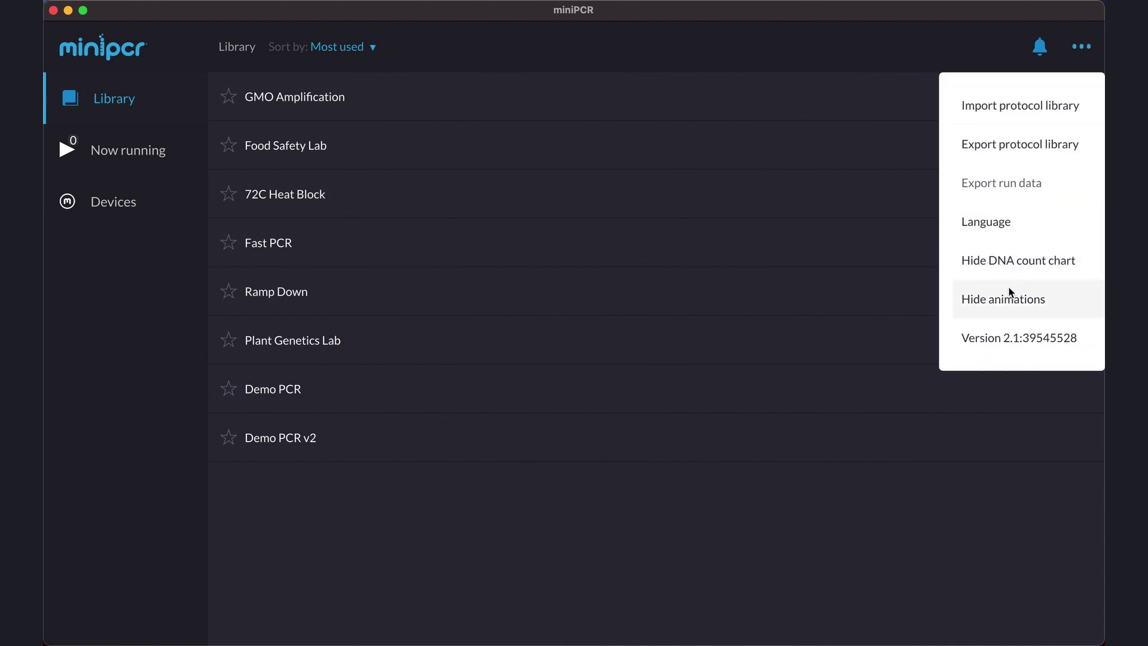